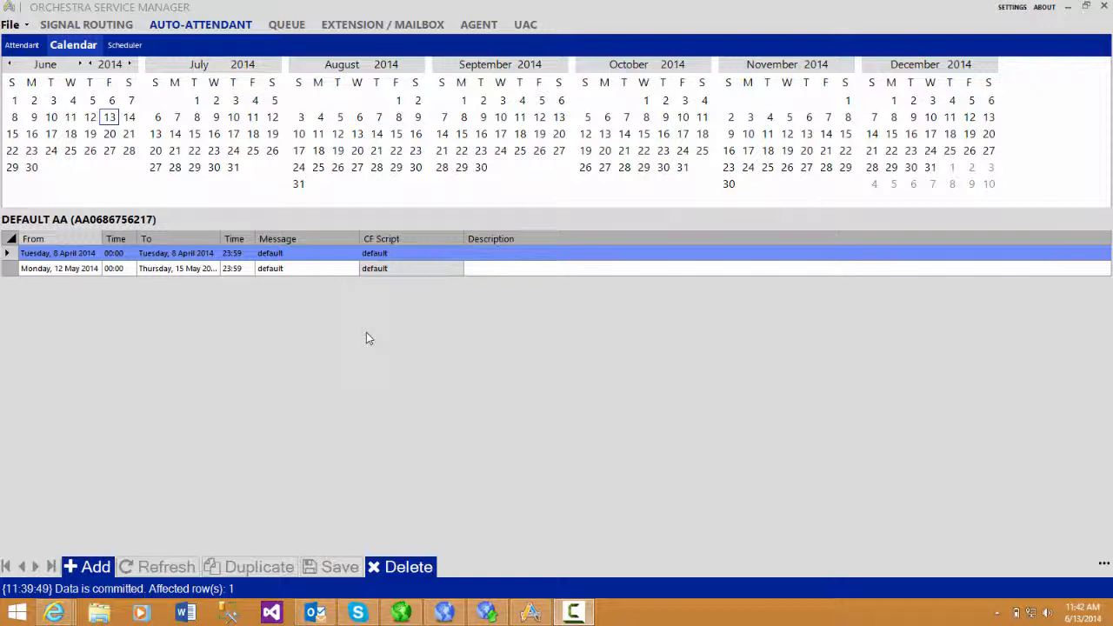
Browse through the auto-attendant records and return to the Default AA record.
left_click(35, 51)
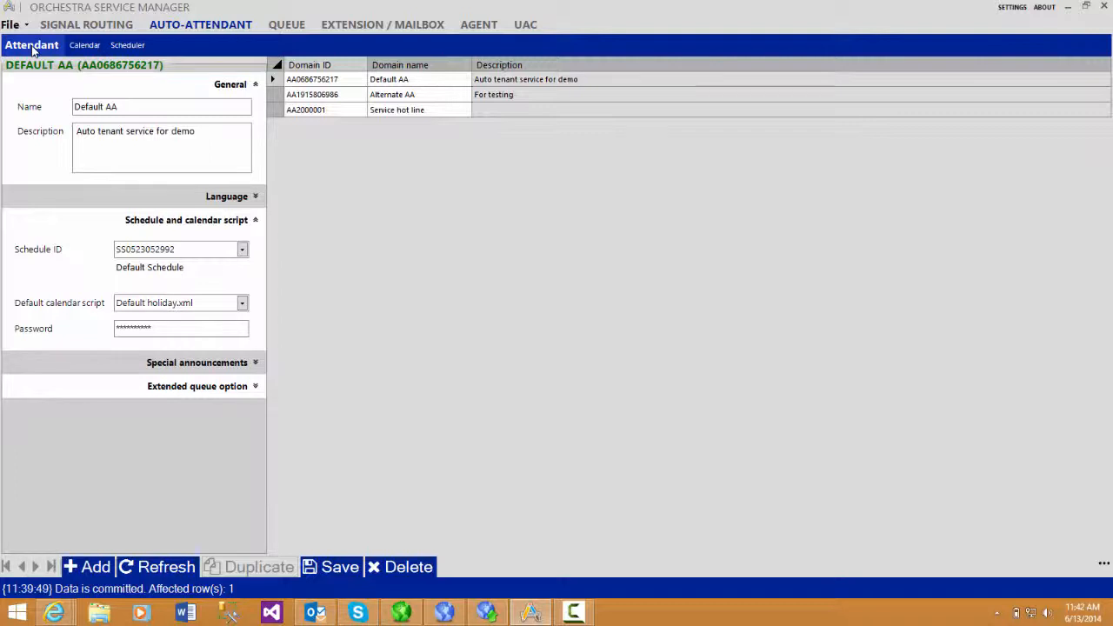
key("Down")
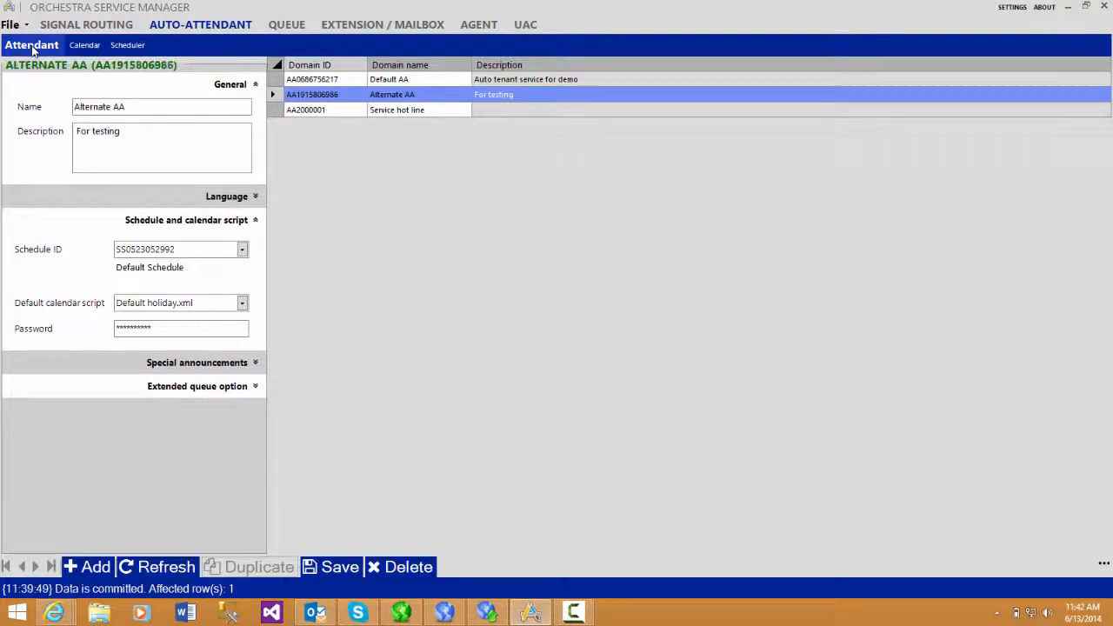
key("Down")
key("Up")
key("Up")
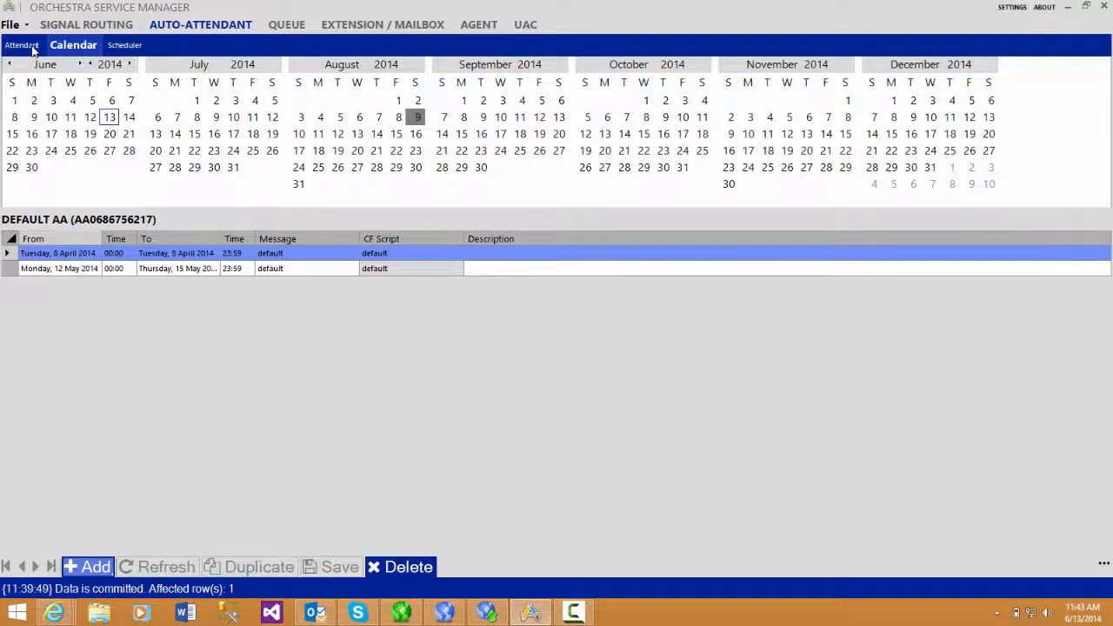
Add a calendar entry for Default AA from 9 to 10 August 2014 and review the available message files.
left_click(98, 566)
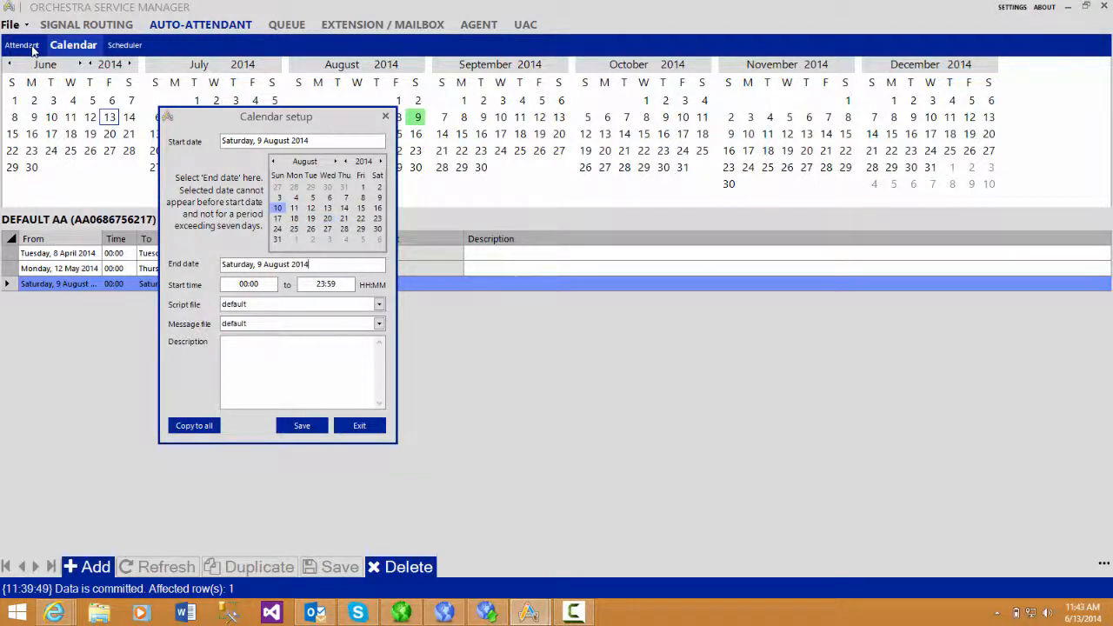
left_click(278, 208)
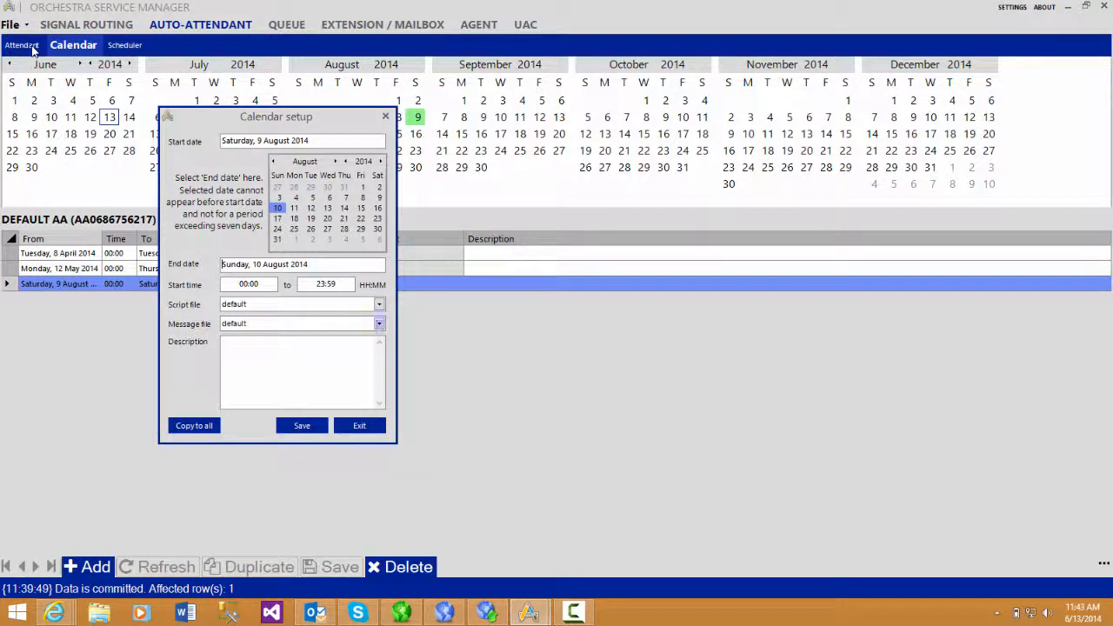
left_click(379, 323)
left_click(261, 337)
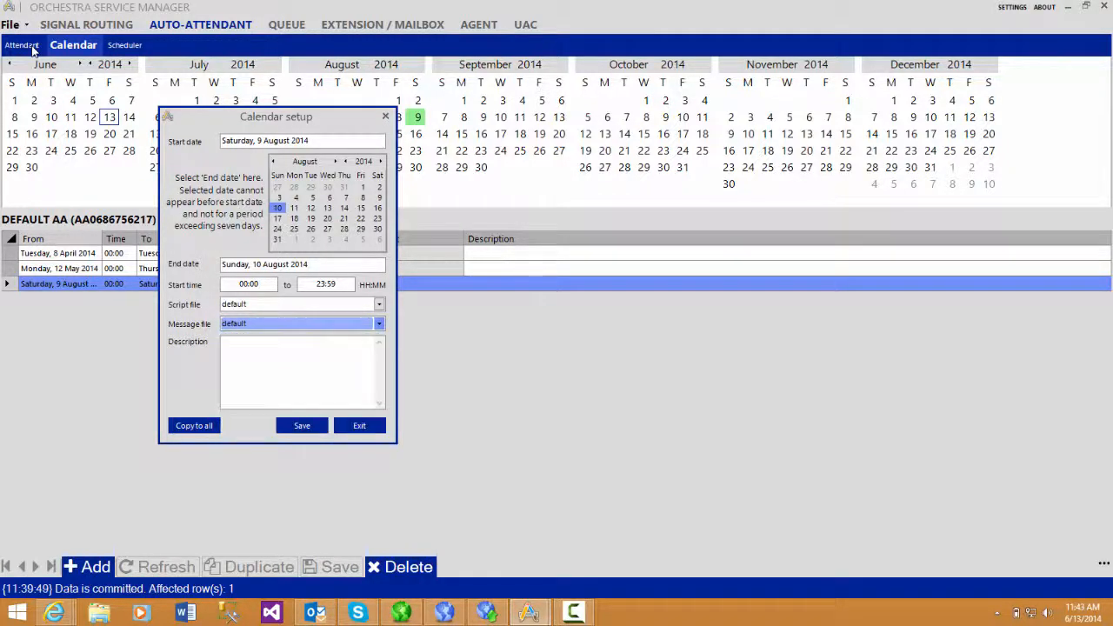
left_click(278, 348)
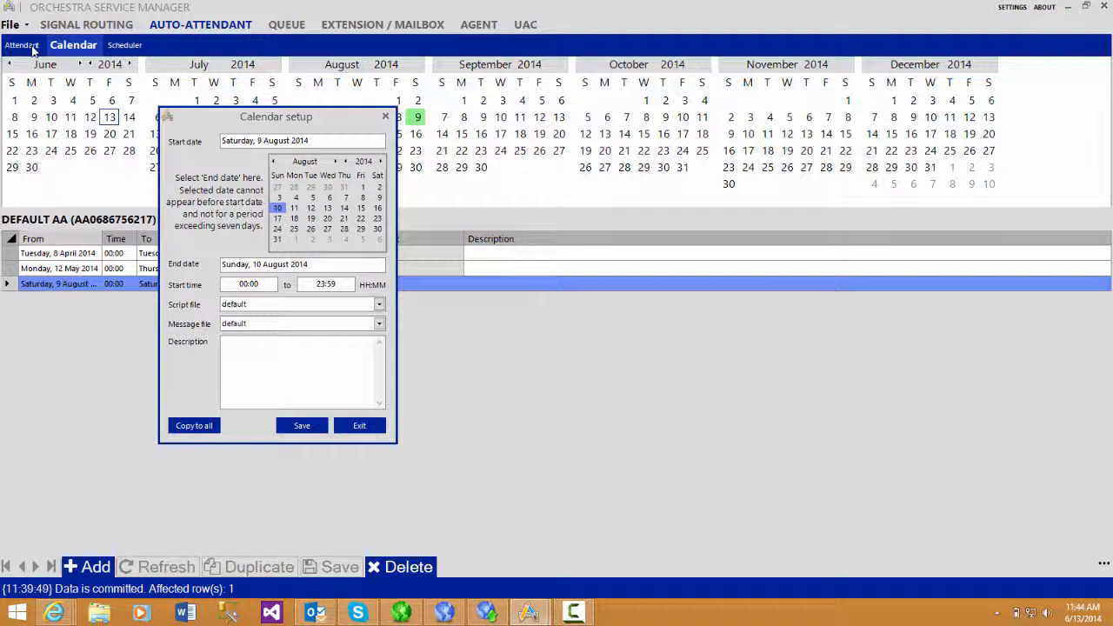
left_click(379, 323)
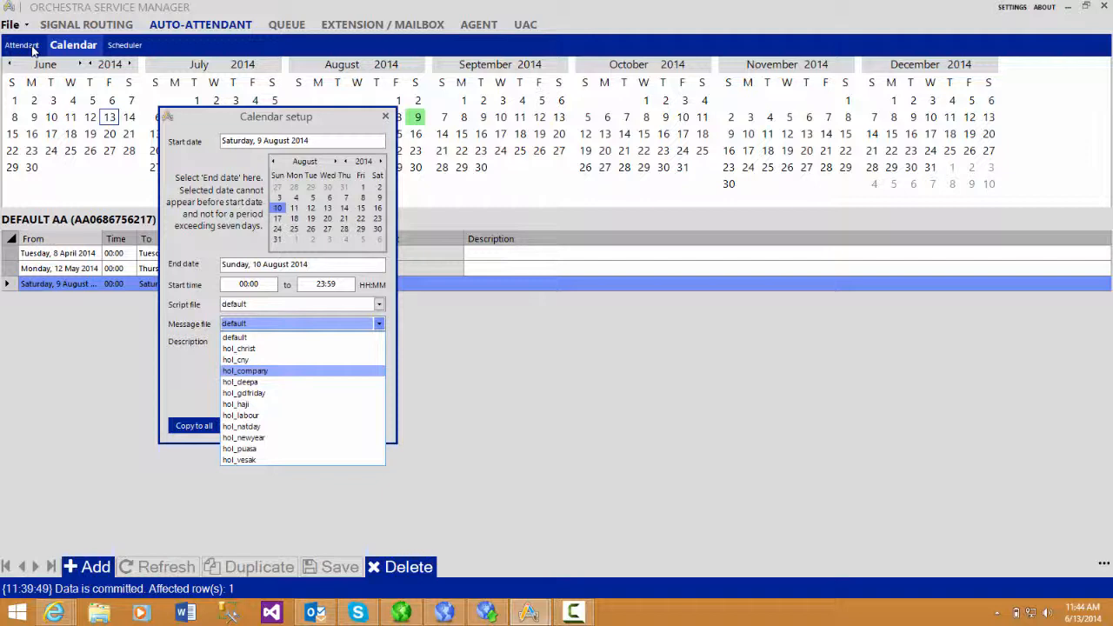
key("Down")
key("Down")
key("Down")
key("Down")
key("Down")
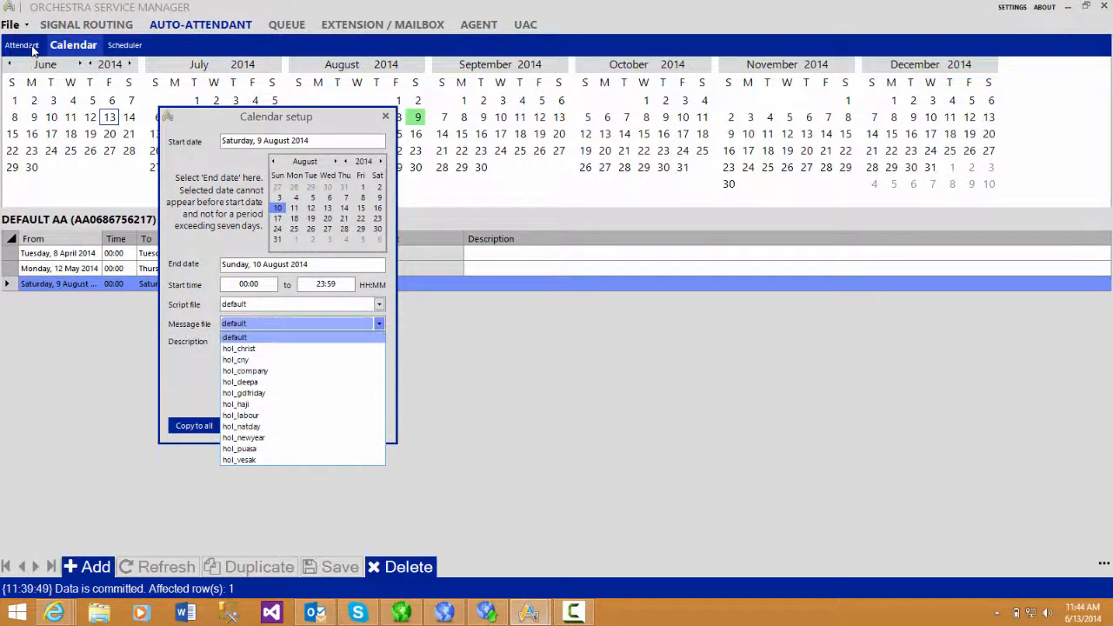
key("Tab")
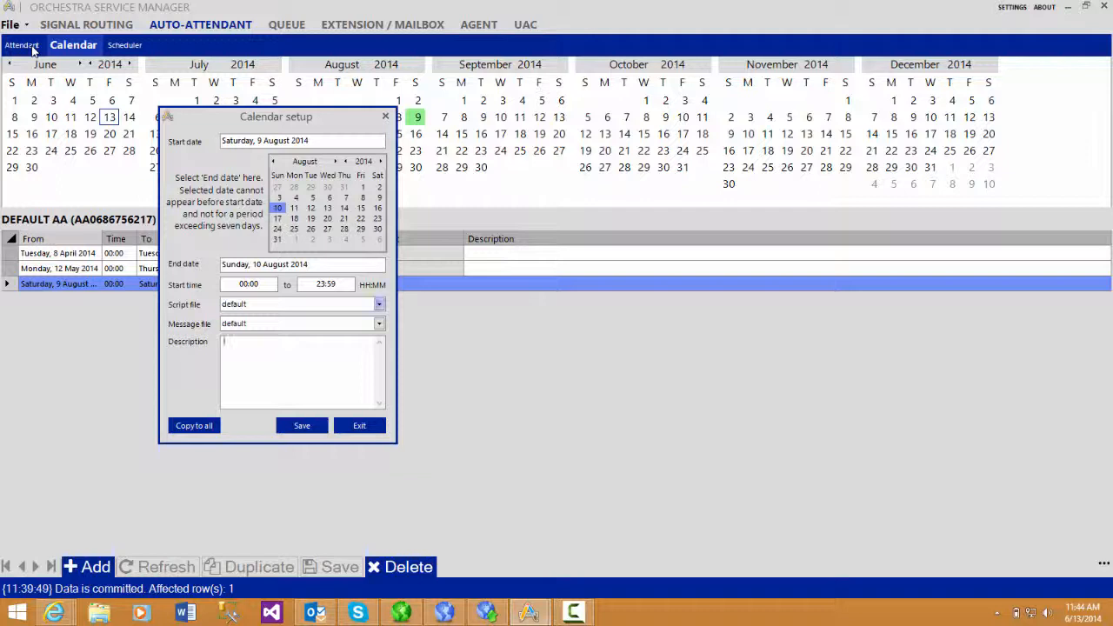
Set the August entry's script file to Default holiday.xml and save the entry.
left_click(379, 304)
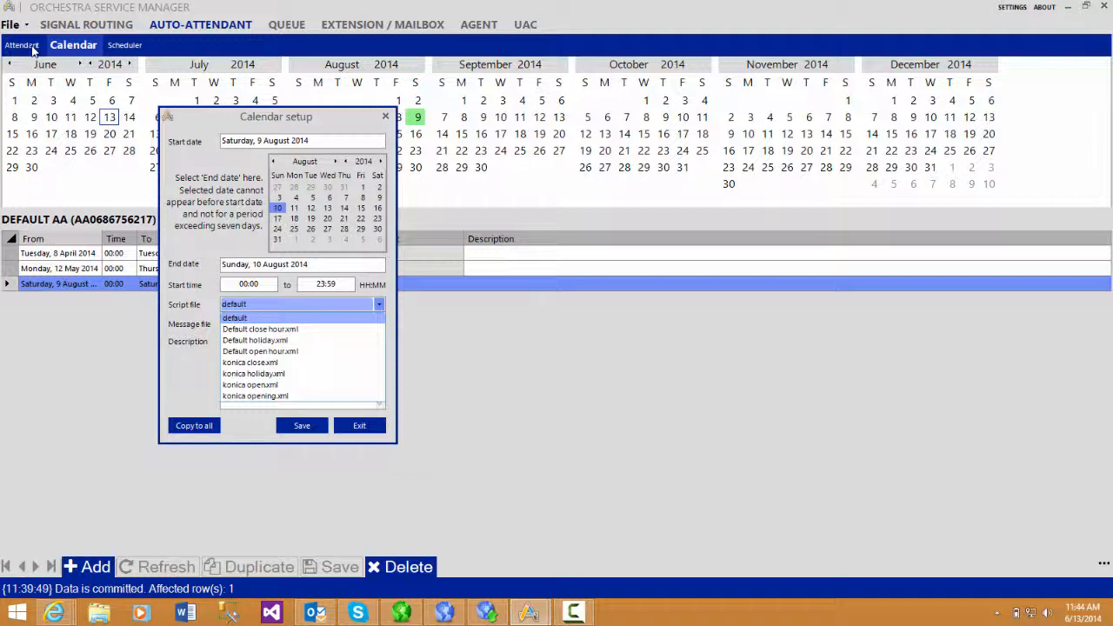
key("Down")
key("Down")
key("Down")
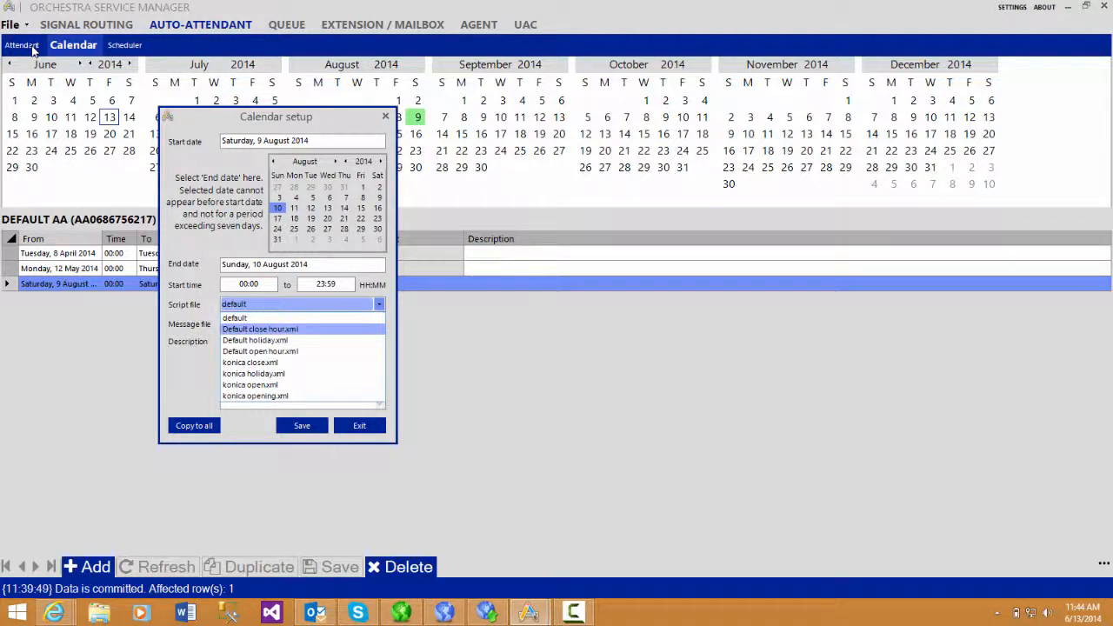
key("Up")
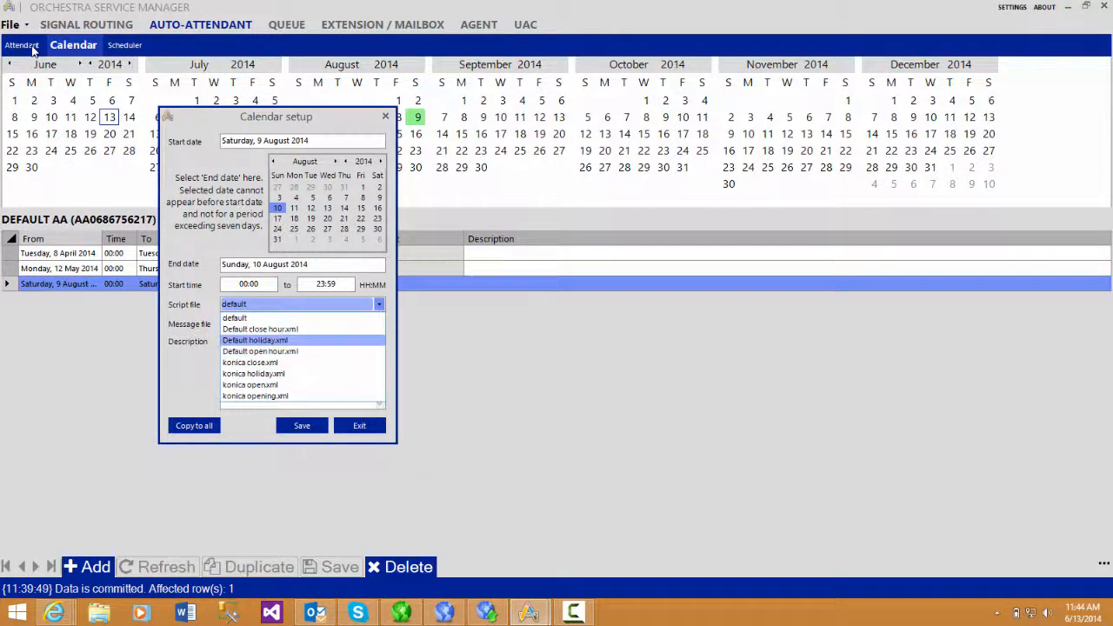
key("Return")
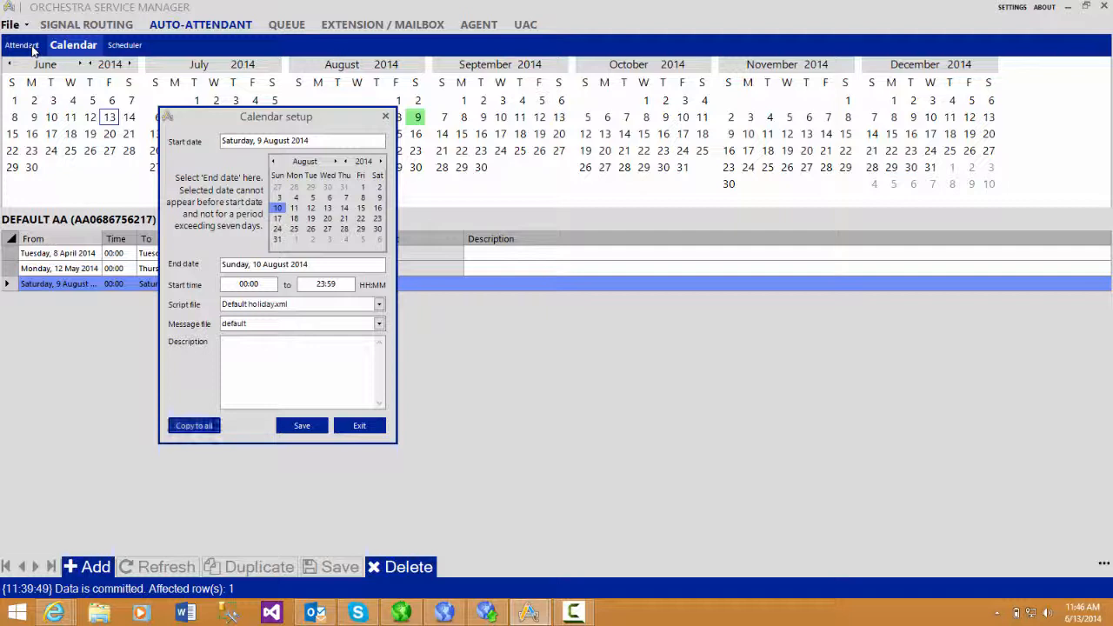
key("Tab")
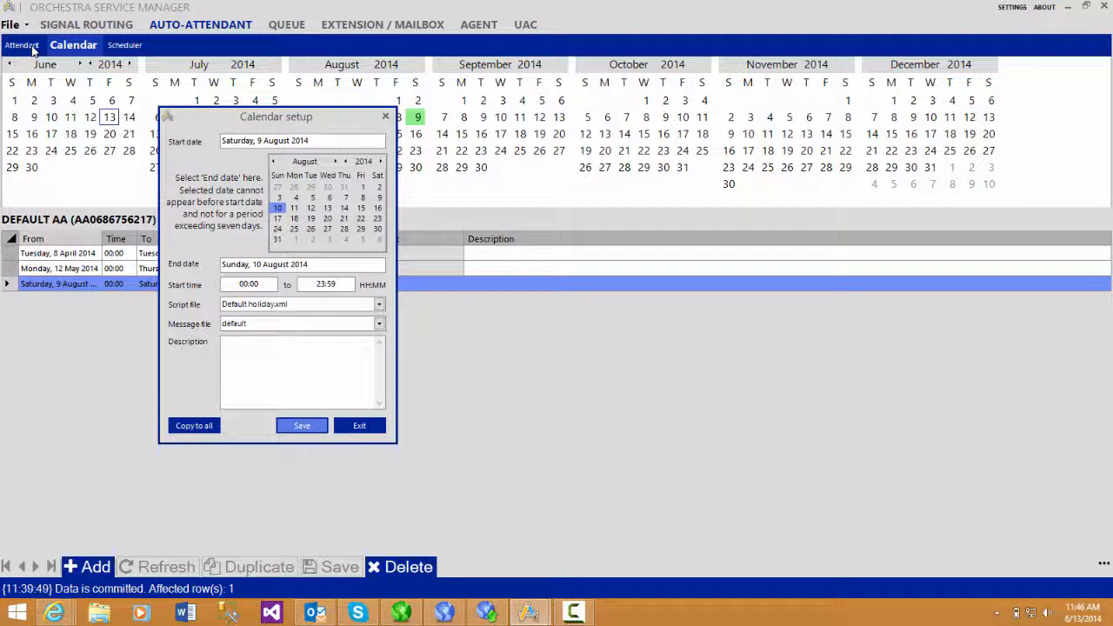
key("Return")
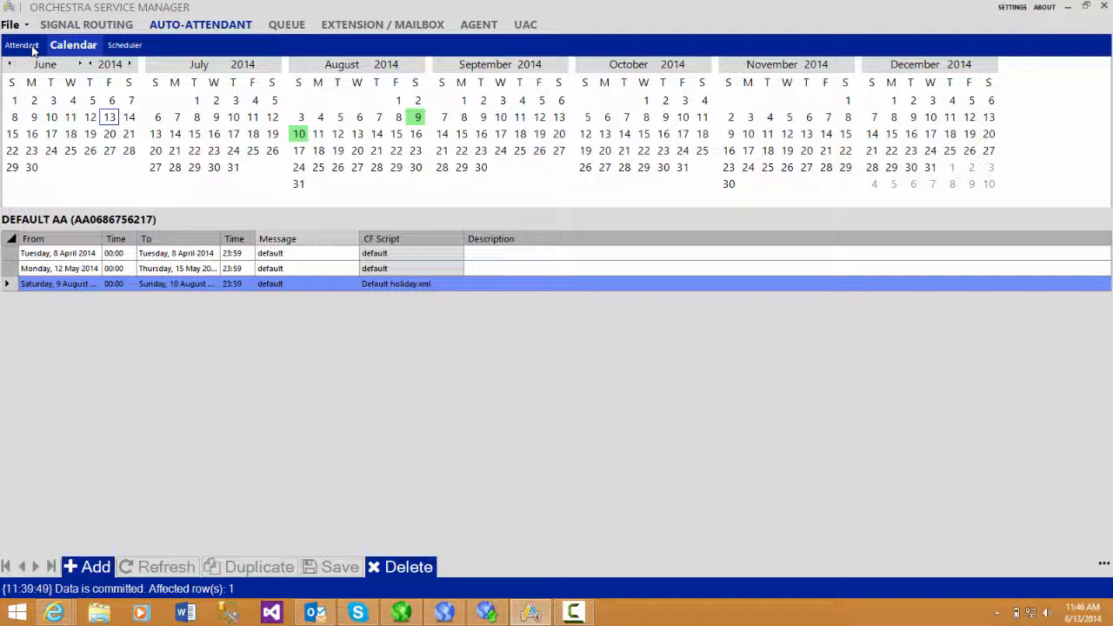
Delete the 9 to 10 August calendar entry, and open the setup of the 12 May 2014 entry and close it unchanged.
key("Delete")
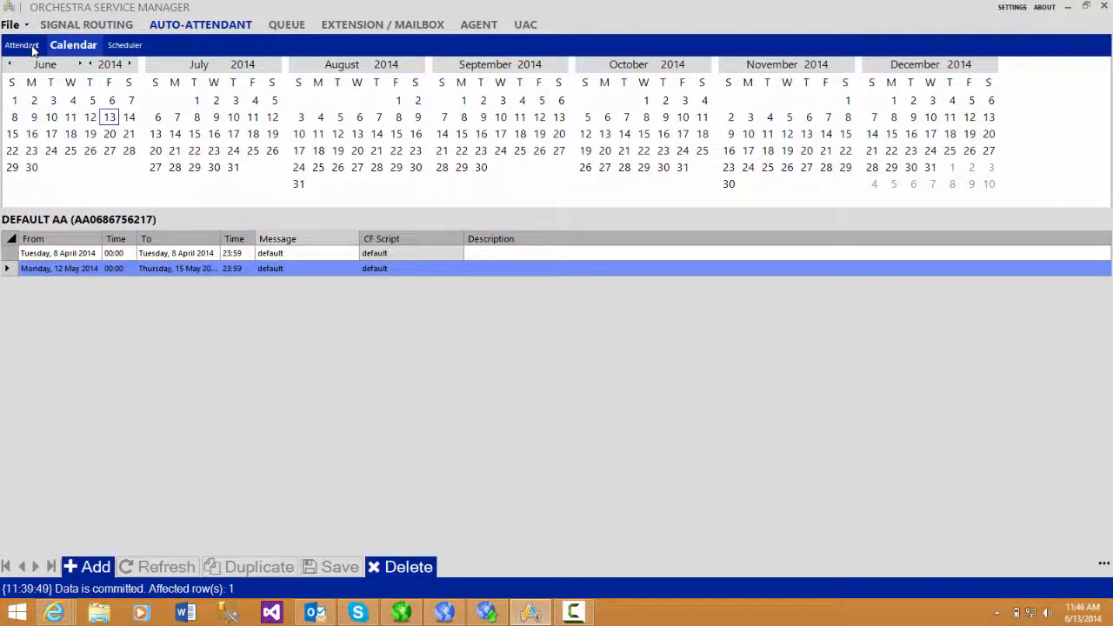
key("Up")
key("Down")
key("Return")
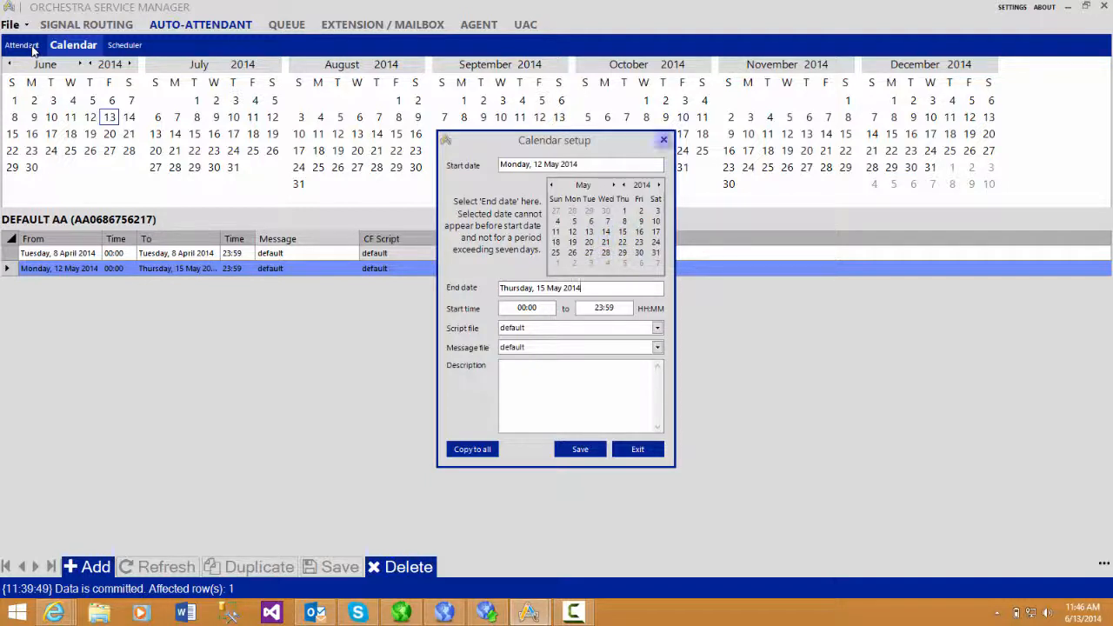
left_click(663, 140)
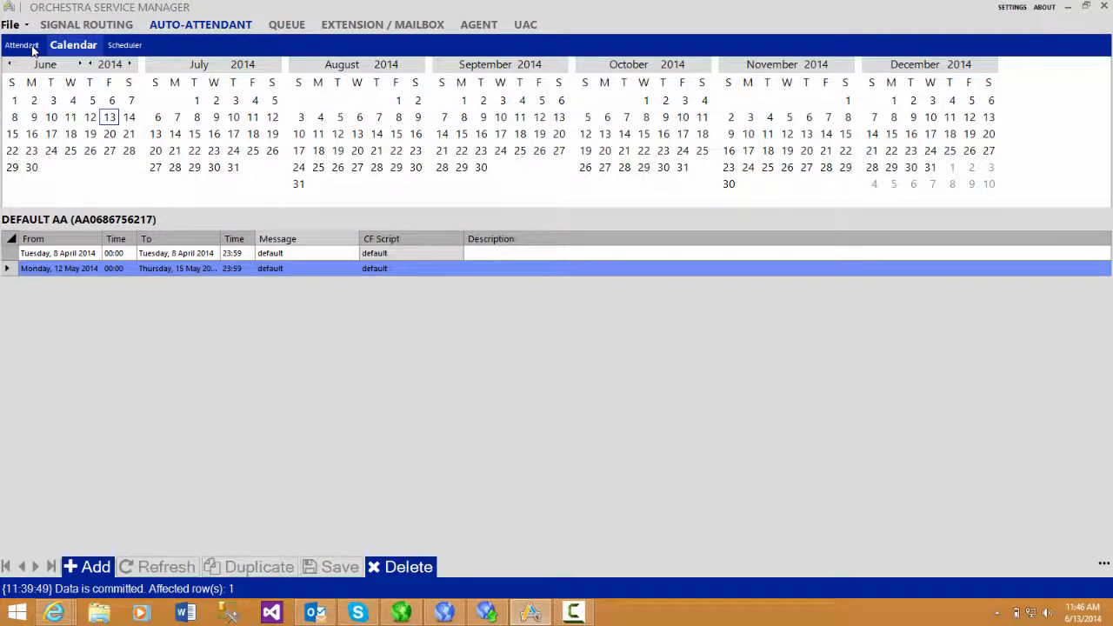
Try to save the 12 May 2014 entry with an end date of 10 May 2014, and exit its setup.
double_click(233, 269)
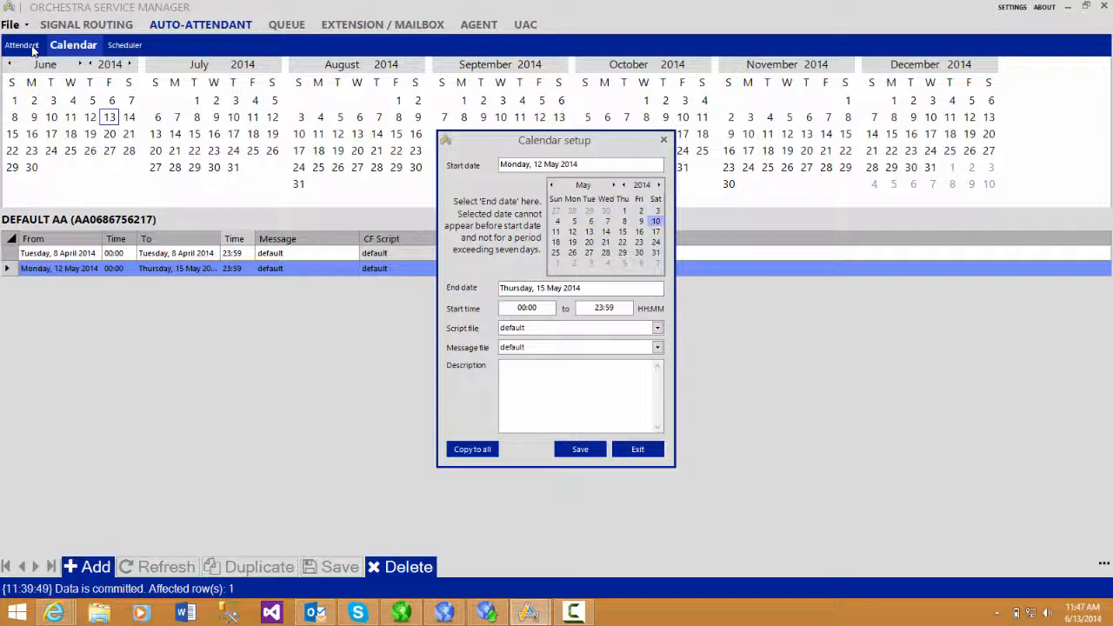
left_click(655, 221)
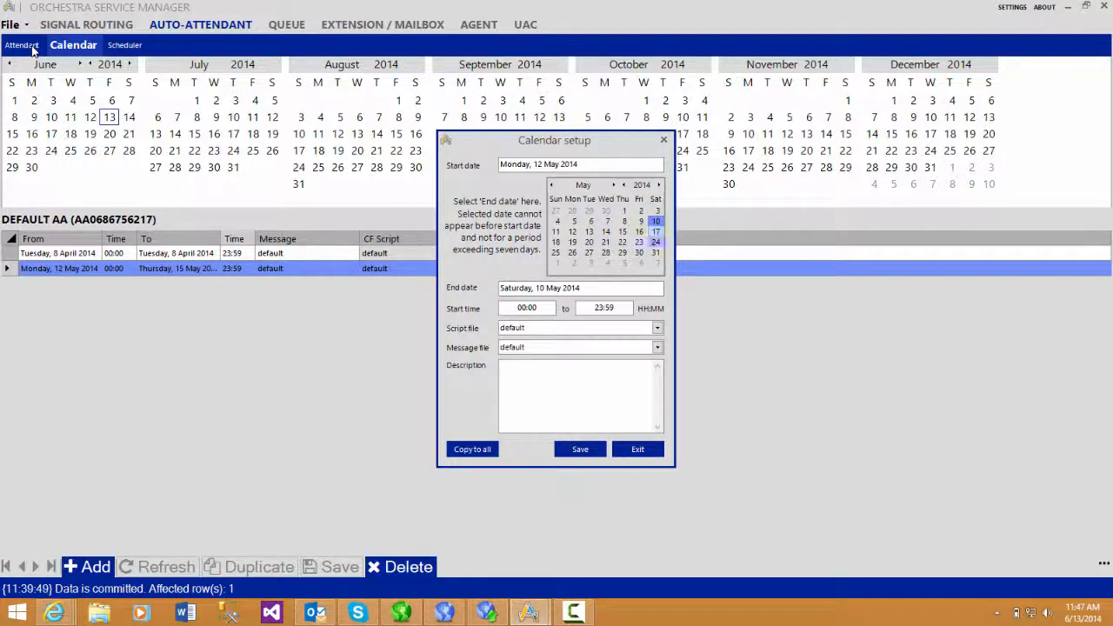
left_click(580, 448)
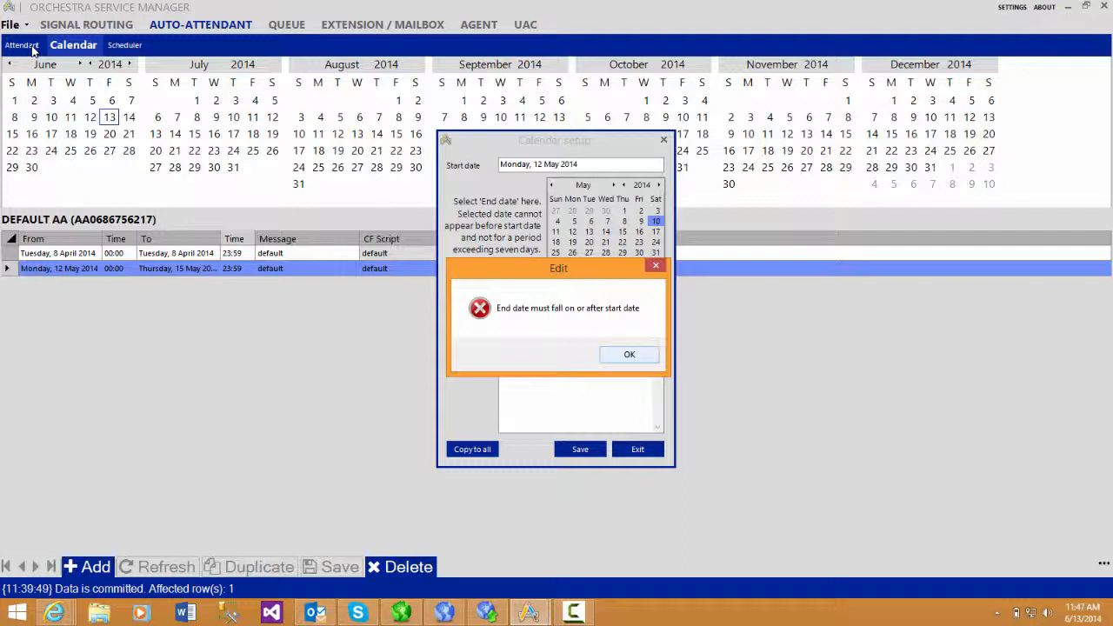
key("Return")
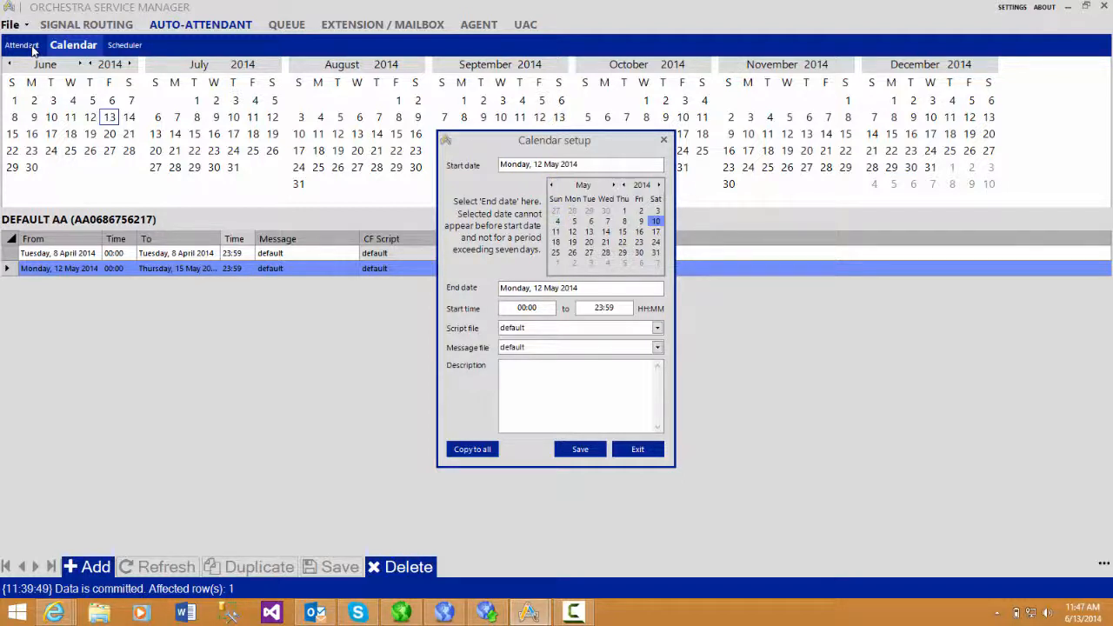
left_click(637, 450)
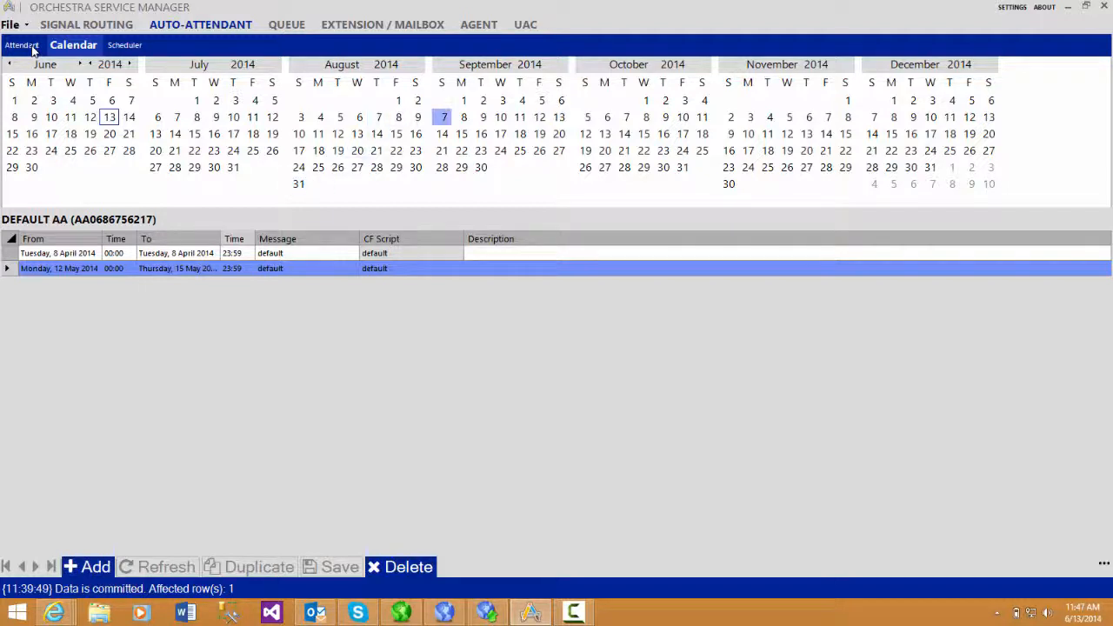
Add a calendar entry starting 7 September 2014, set its end date to 10 September 2014 and save it.
left_click(443, 117)
left_click(88, 567)
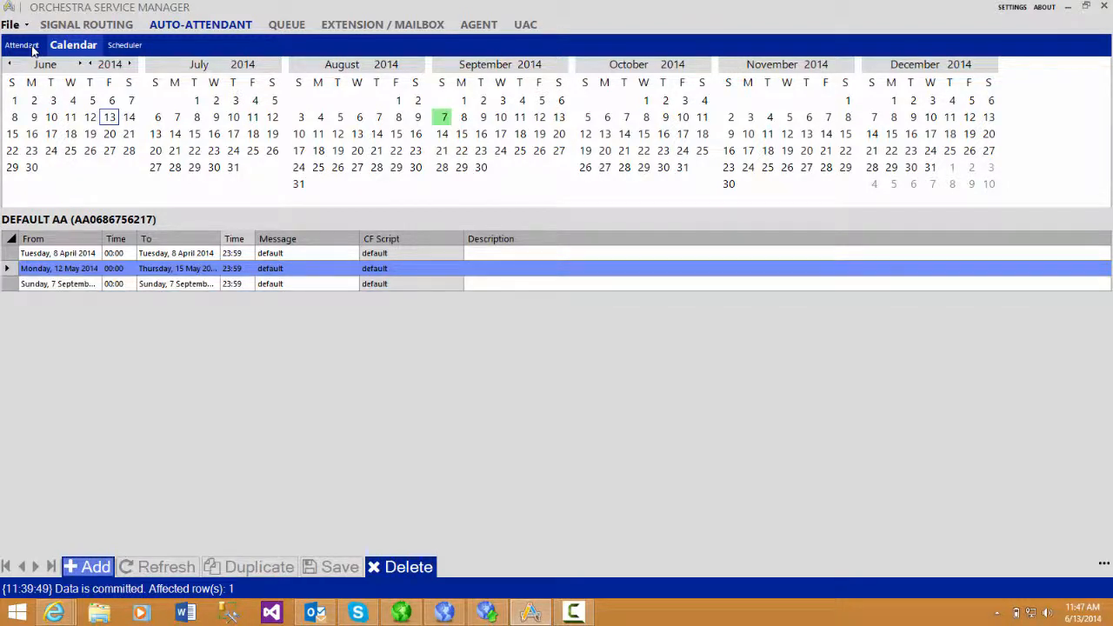
double_click(300, 284)
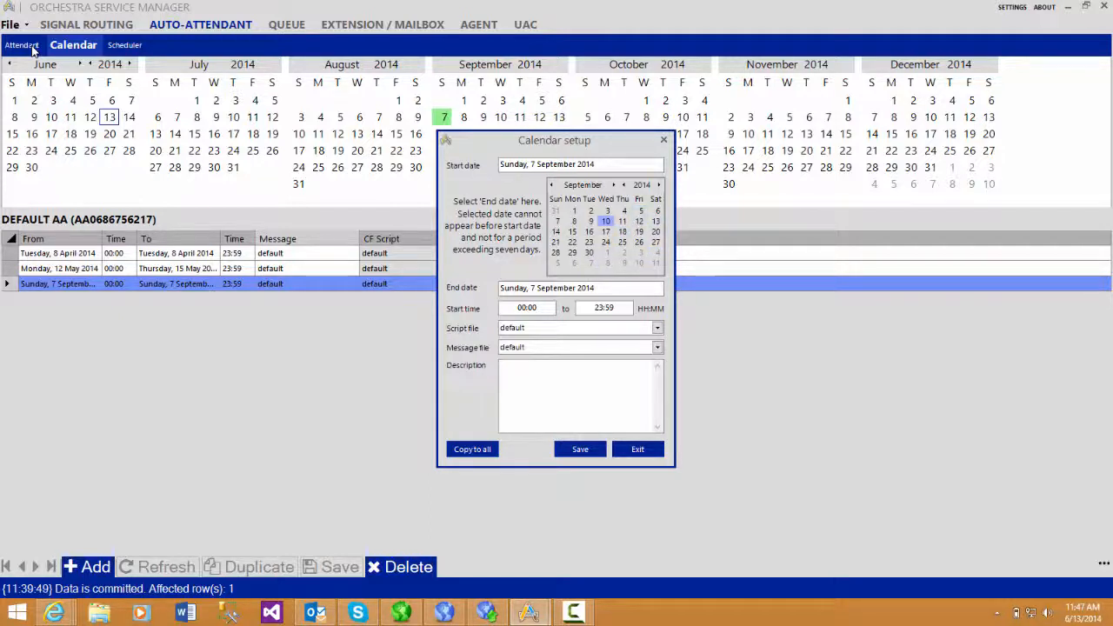
left_click(606, 221)
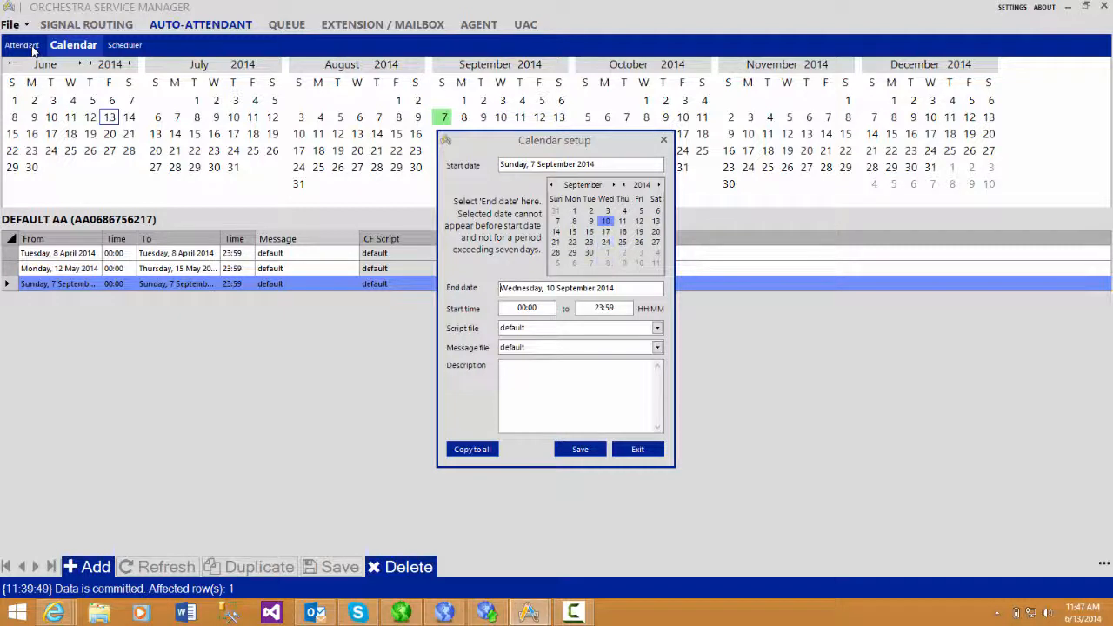
left_click(579, 448)
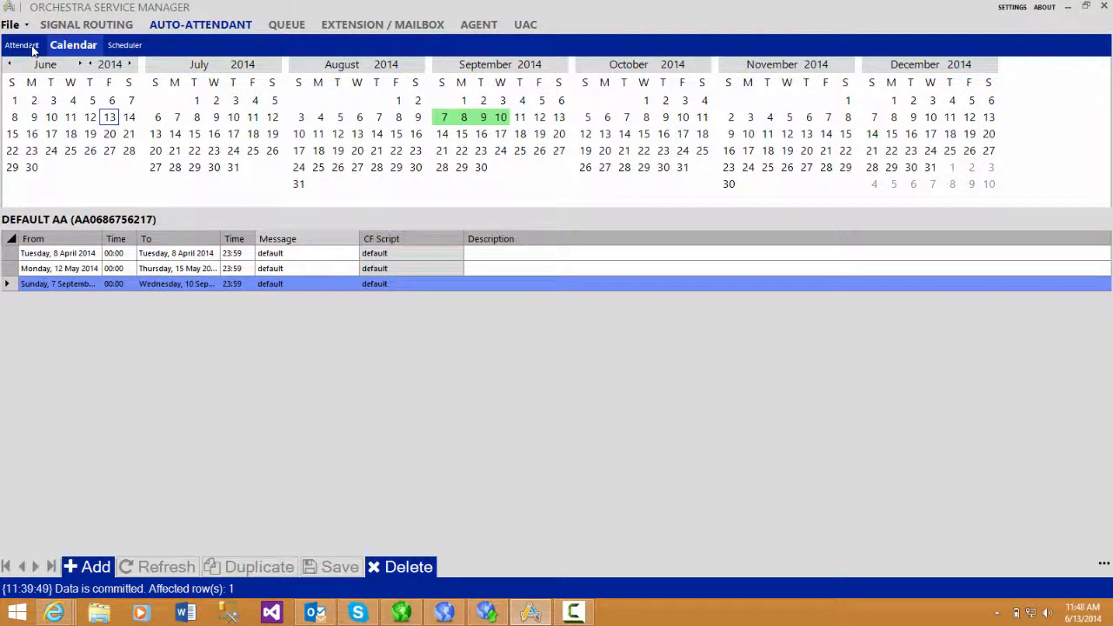
Display the calendar starting from April 2014 and select the 12 May 2014 entry in the list.
key("Up")
key("Up")
key("Up")
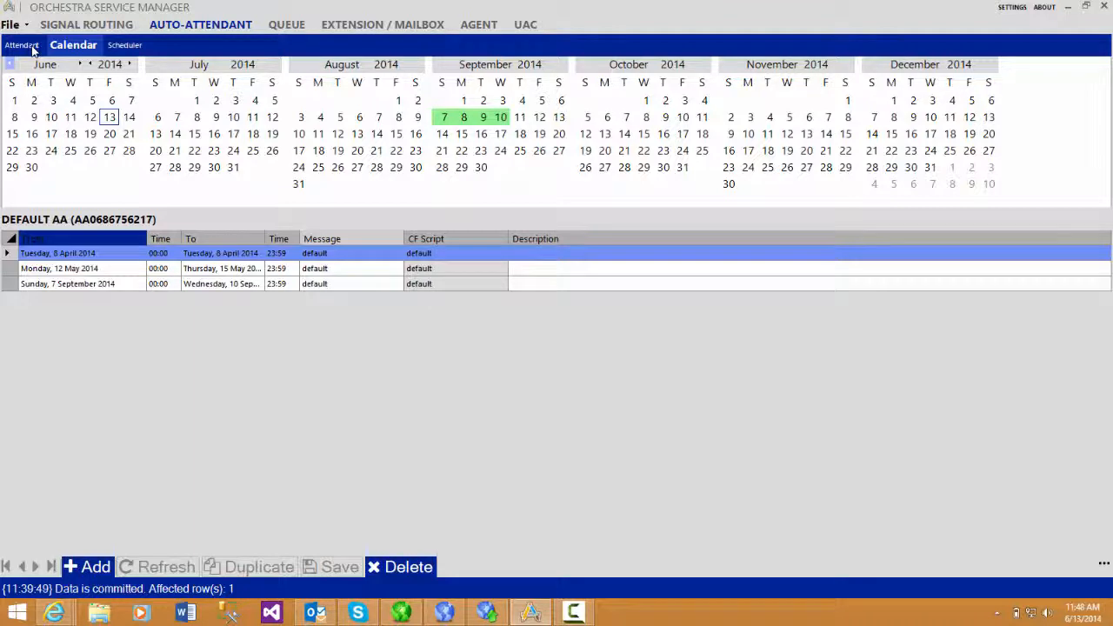
left_click(9, 64)
left_click(46, 63)
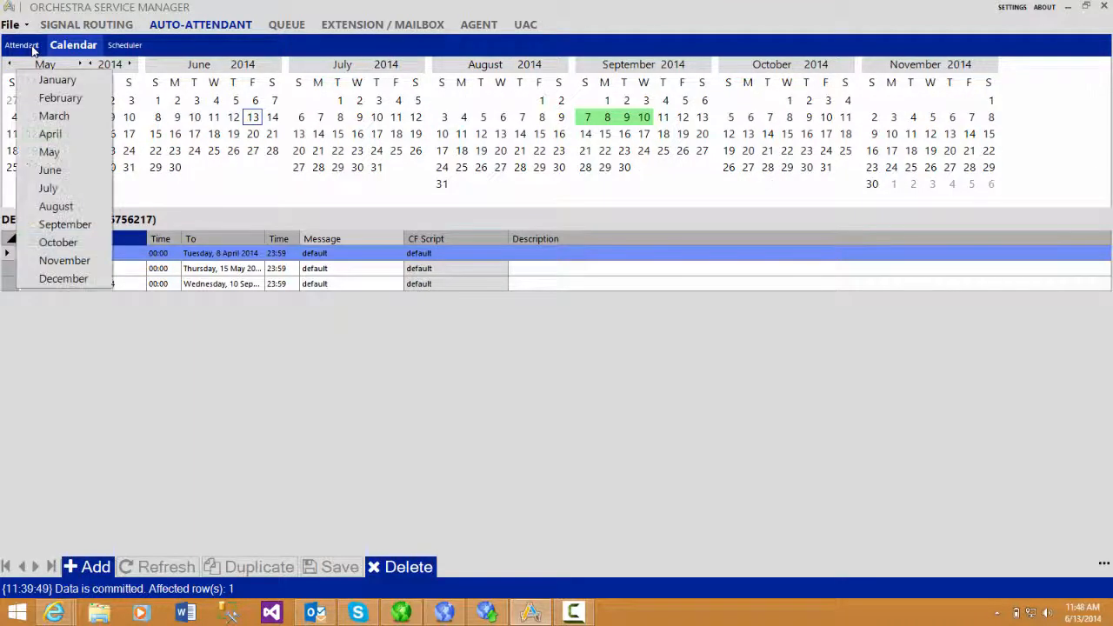
left_click(49, 134)
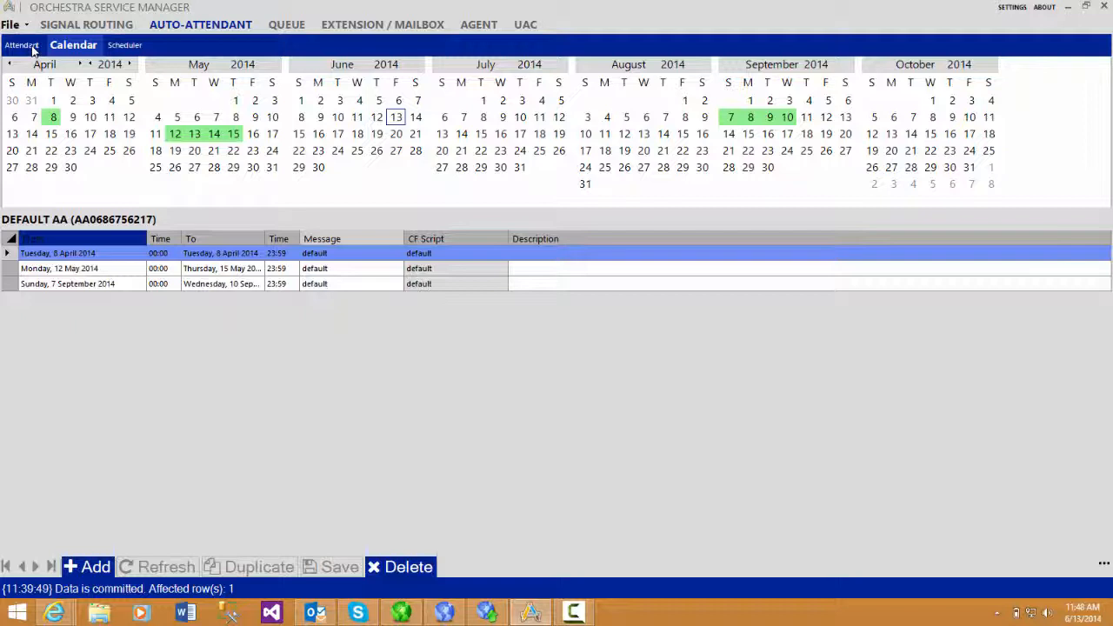
left_click(82, 268)
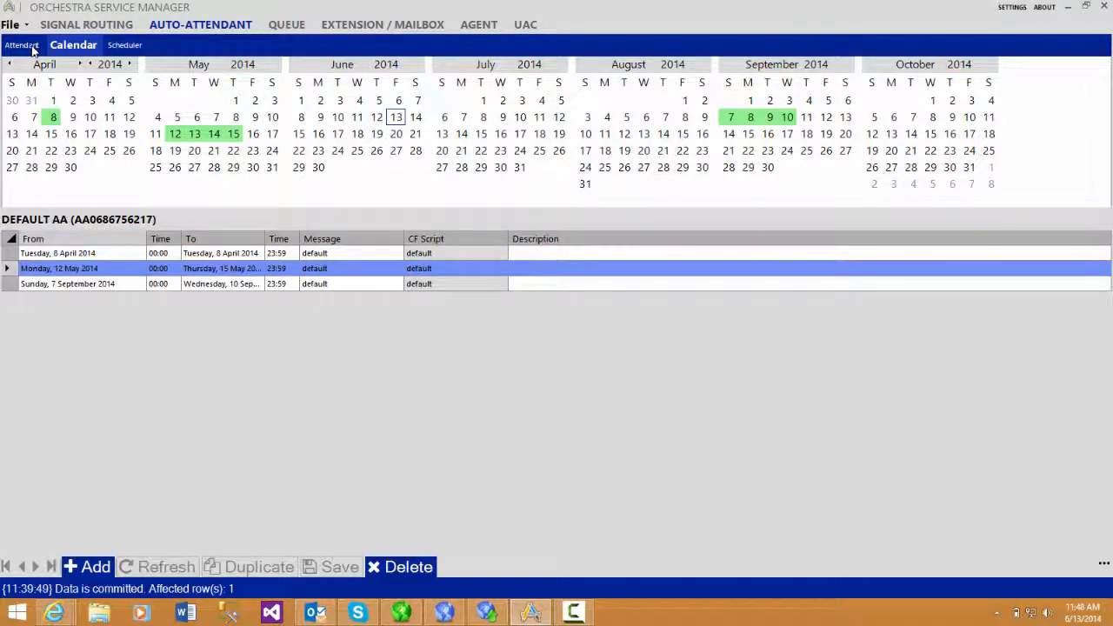